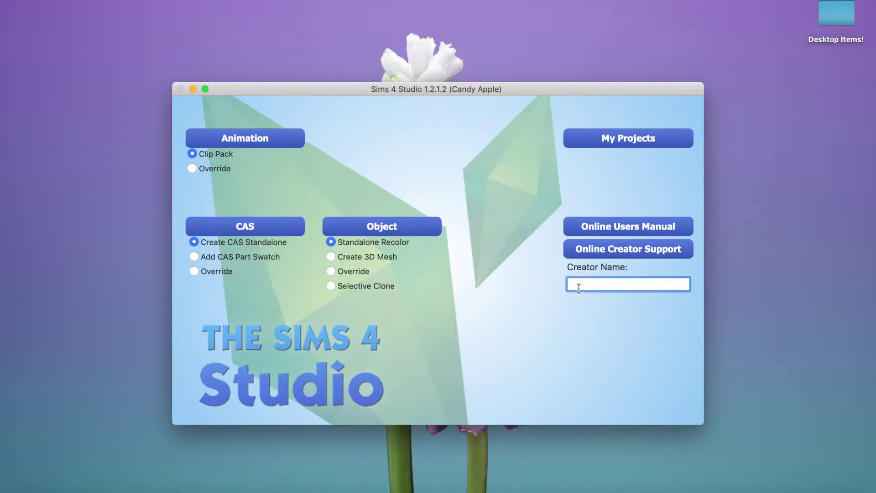
Enter the creator name and start a standalone CAS item with the game filter at All.
{"action": "type", "text": "live4sims"}
{"action": "left_click", "coordinate": [241, 227]}
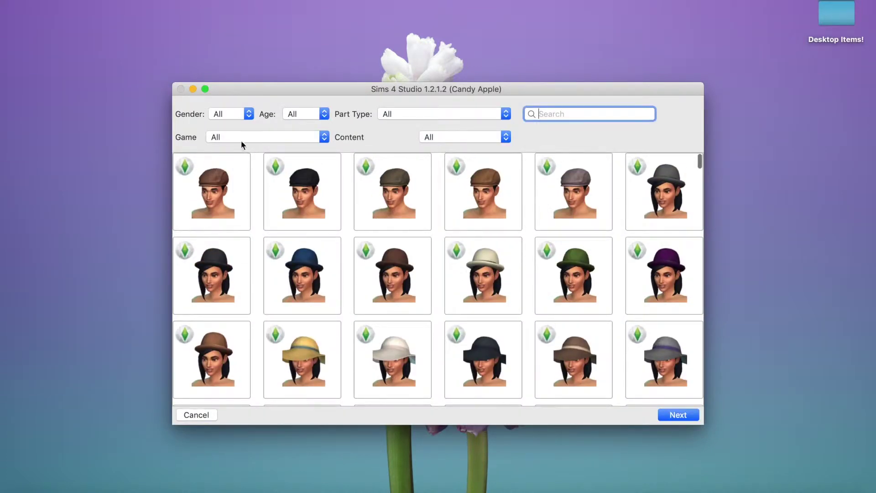
{"action": "left_click", "coordinate": [239, 137]}
{"action": "left_click", "coordinate": [238, 137]}
Filter to Female Hair and pick the platinum long wavy blonde hair as the base.
{"action": "left_click", "coordinate": [223, 114]}
{"action": "left_click", "coordinate": [280, 94]}
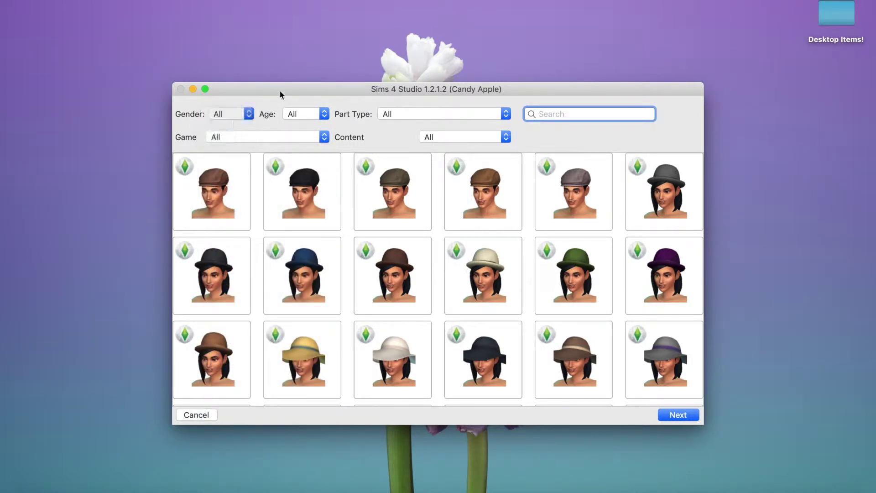
{"action": "left_click", "coordinate": [396, 116]}
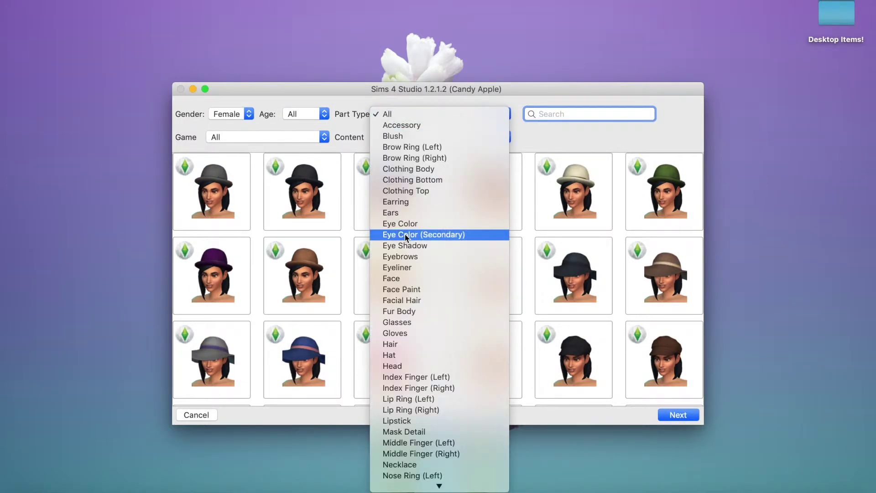
{"action": "left_click", "coordinate": [390, 345]}
{"action": "scroll", "coordinate": [360, 349], "scroll_direction": "down", "scroll_amount": 5}
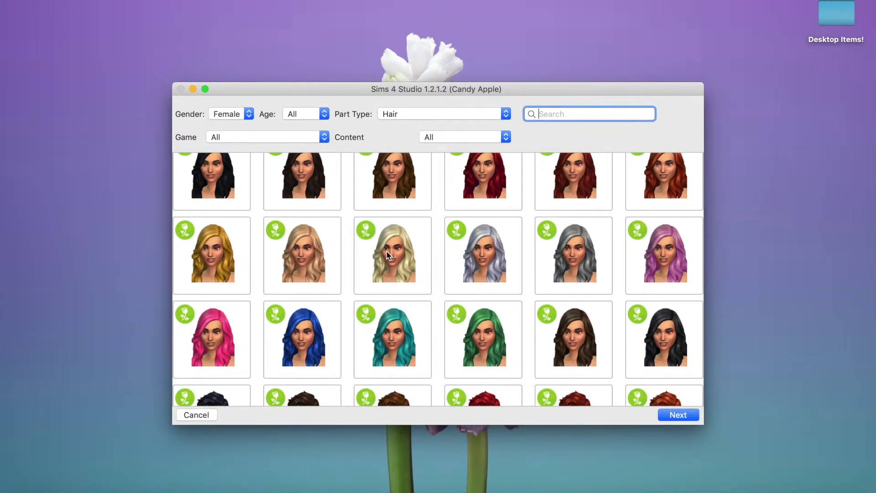
{"action": "left_click", "coordinate": [402, 267]}
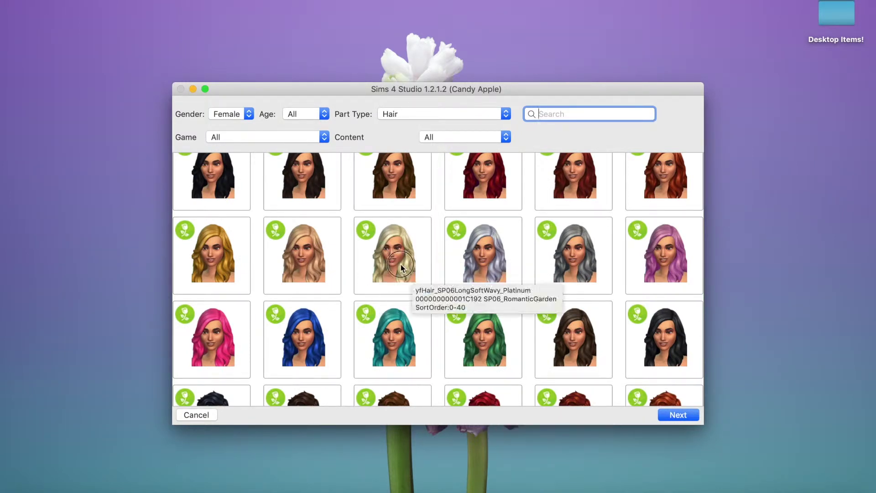
{"action": "left_click", "coordinate": [673, 413]}
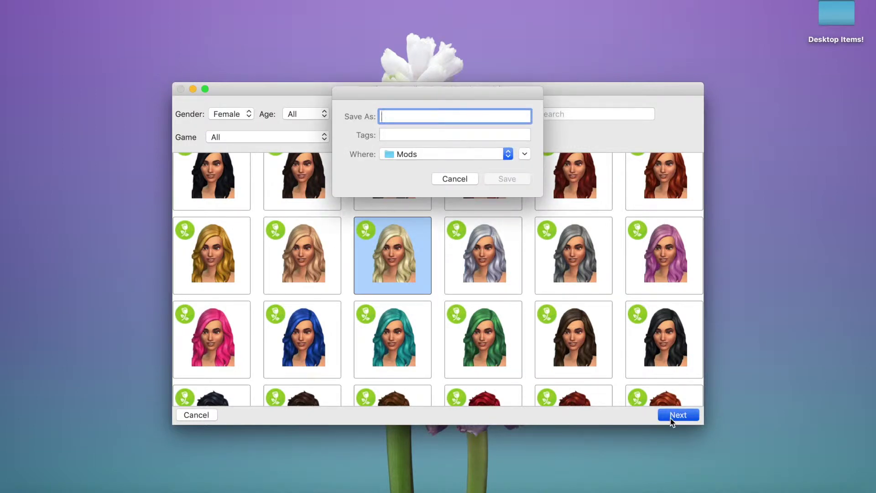
Save the package as 'hair 102' and name the Diffuse texture export 'hair 102'.
{"action": "type", "text": "hair"}
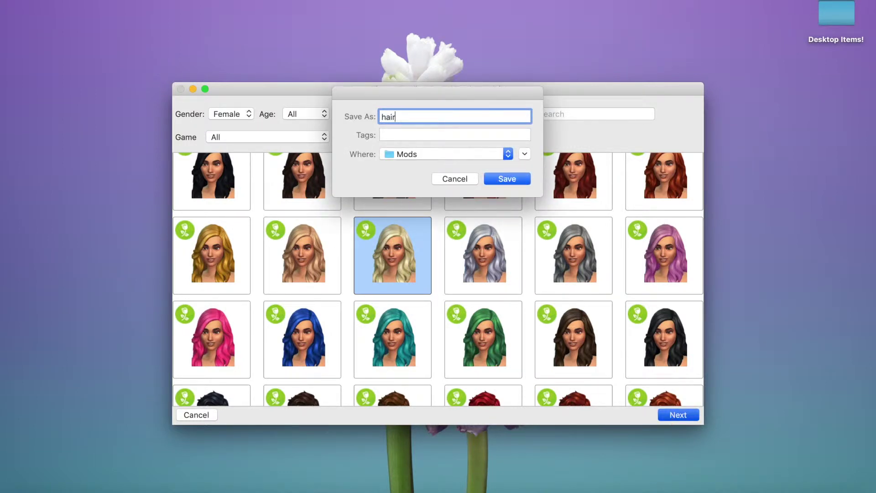
{"action": "type", "text": " 102"}
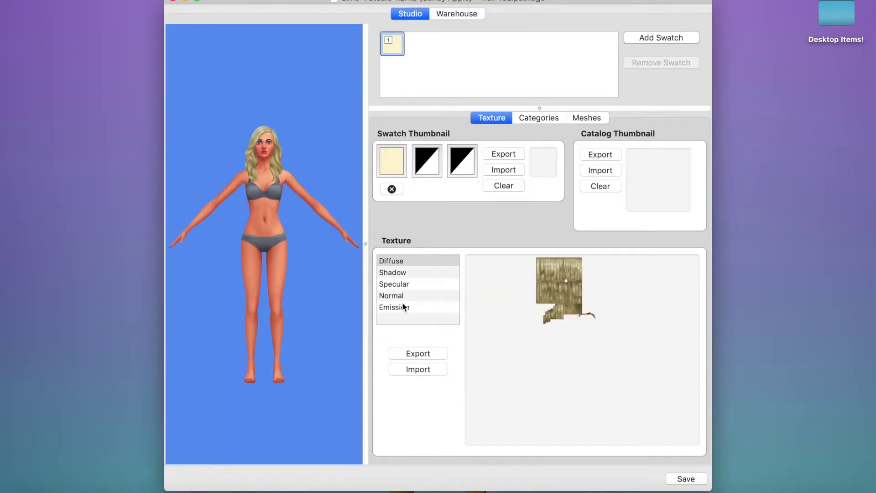
{"action": "left_click", "coordinate": [261, 233]}
{"action": "left_click_drag", "start_coordinate": [279, 192], "coordinate": [295, 184]}
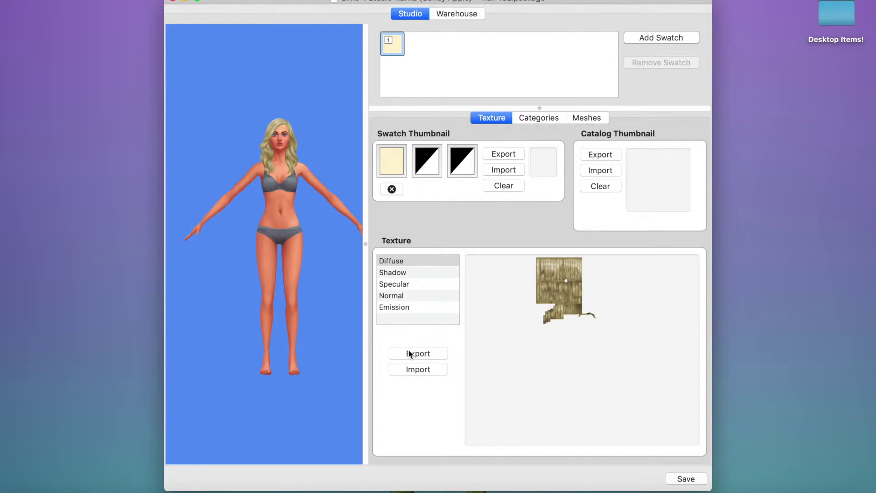
{"action": "left_click", "coordinate": [409, 354]}
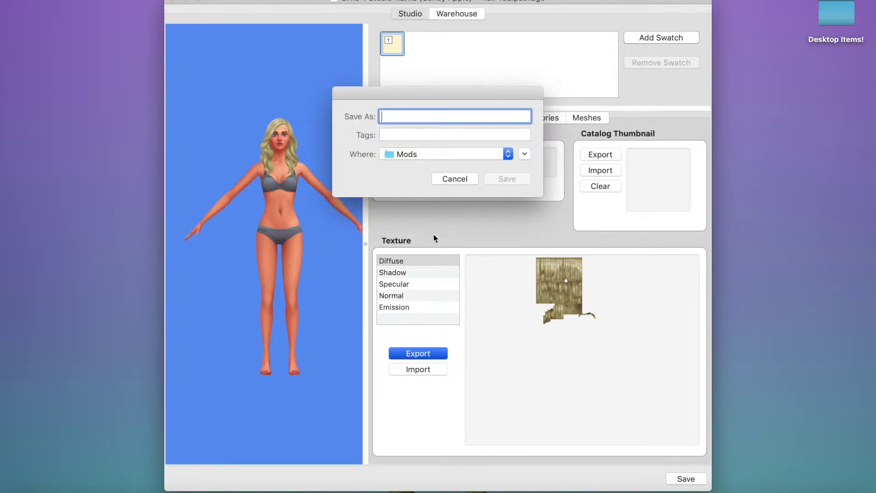
{"action": "type", "text": "hair "}
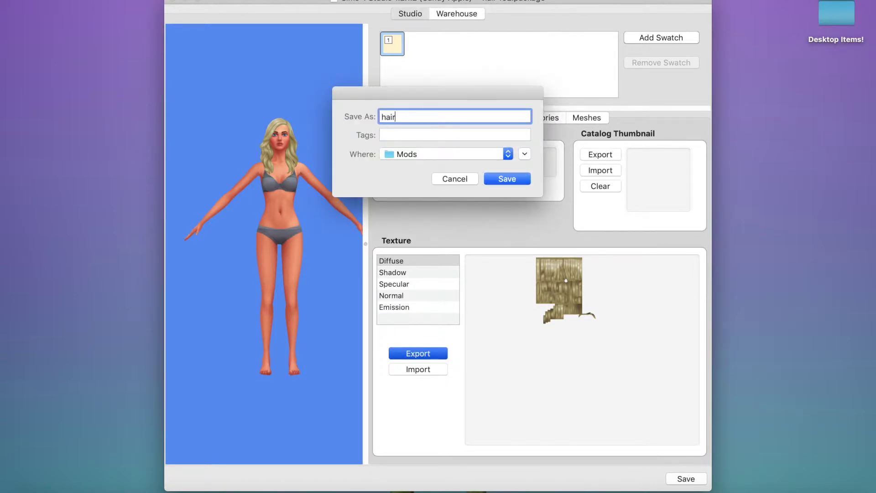
{"action": "type", "text": "102"}
Save the exported texture and confirm hair 102.png is in the Mods folder.
{"action": "left_click", "coordinate": [502, 179]}
{"action": "key", "text": "super+Tab"}
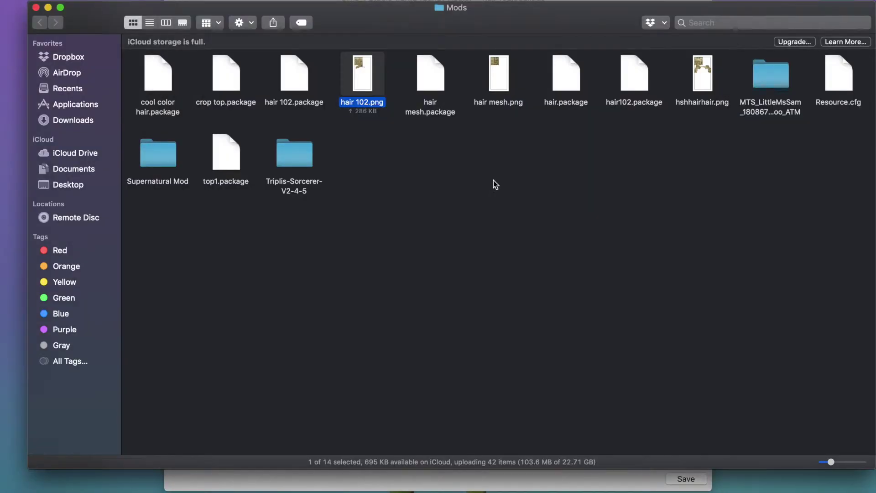
{"action": "left_click", "coordinate": [424, 156]}
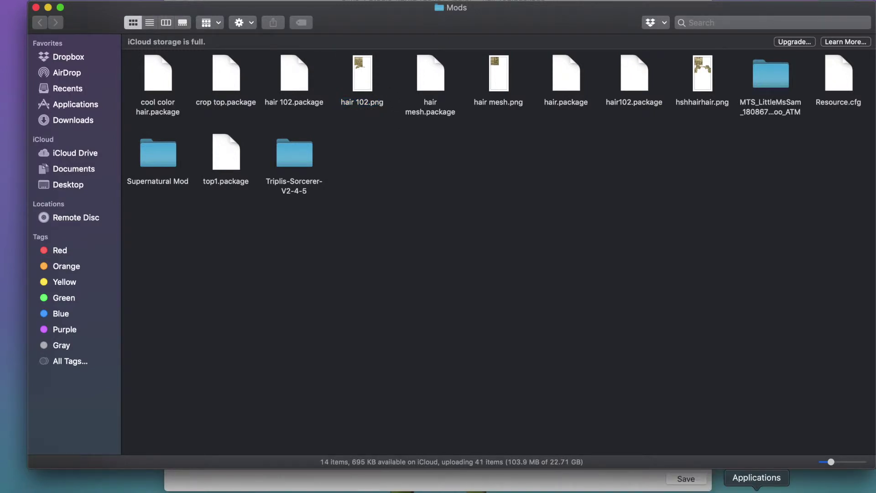
Launch Adobe Photoshop CS6 from the Applications folder.
{"action": "left_click", "coordinate": [756, 489]}
{"action": "left_click", "coordinate": [575, 129]}
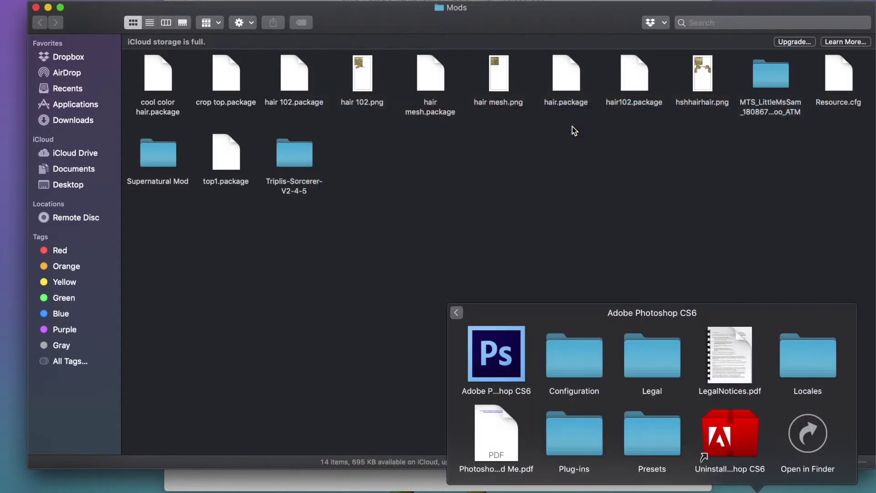
{"action": "left_click", "coordinate": [489, 363]}
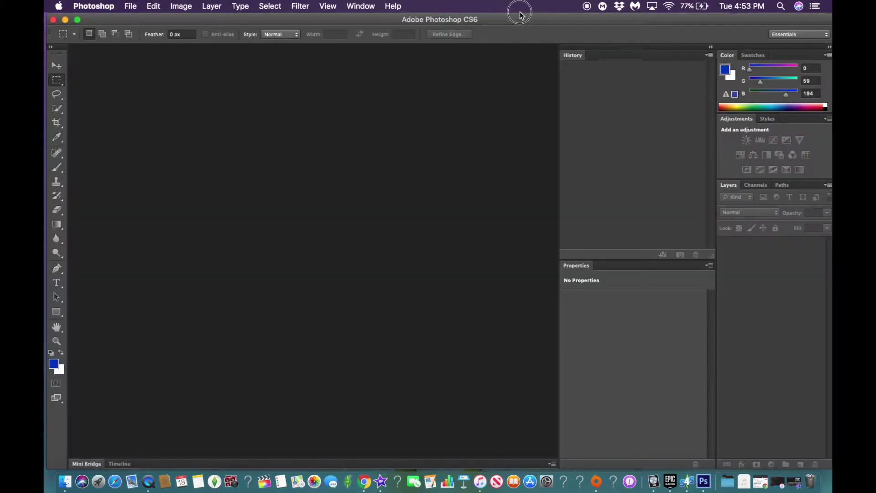
Open hair 102.png from the Mods folder via File > Open.
{"action": "left_click", "coordinate": [133, 6]}
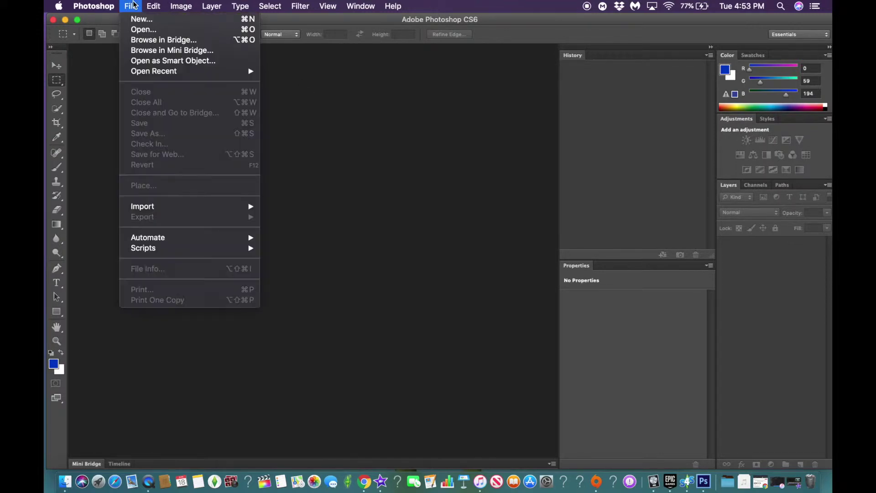
{"action": "left_click", "coordinate": [143, 30]}
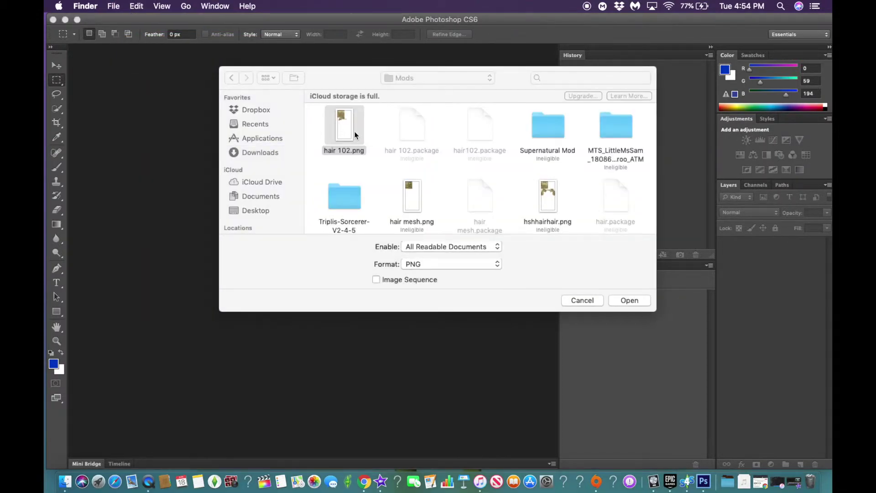
{"action": "left_click", "coordinate": [624, 304]}
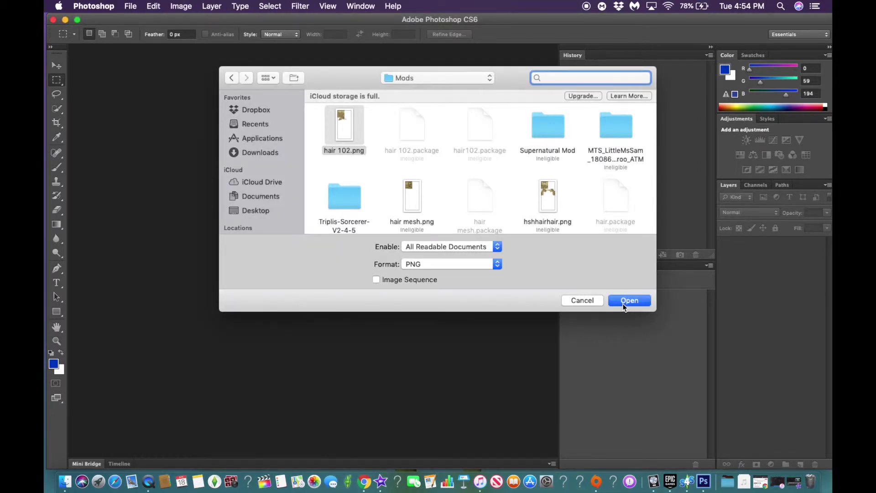
{"action": "left_click", "coordinate": [624, 302]}
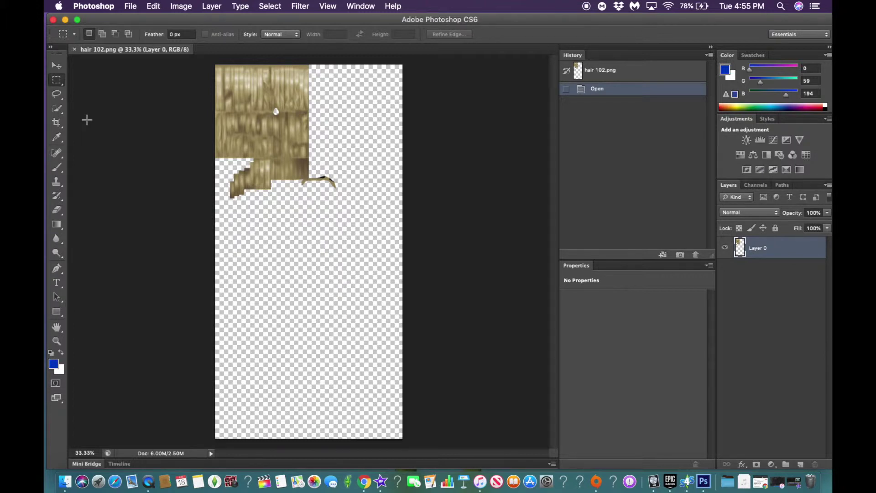
Apply Hue/Saturation with Hue -67, Saturation +2, Lightness -1 to turn the hair pink.
{"action": "left_click", "coordinate": [179, 6]}
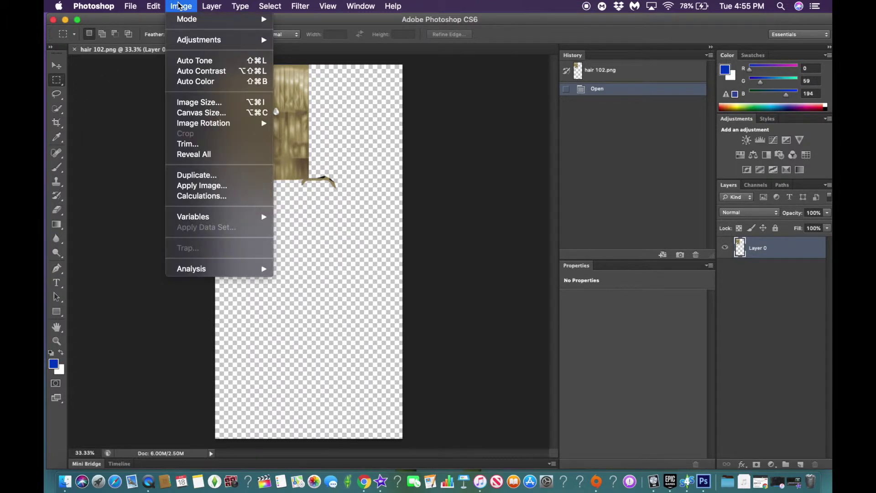
{"action": "mouse_move", "coordinate": [204, 44]}
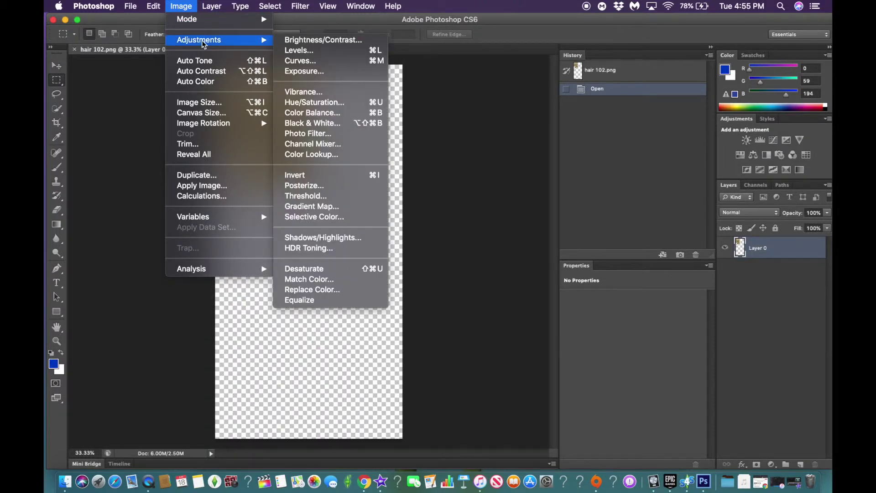
{"action": "left_click", "coordinate": [323, 107]}
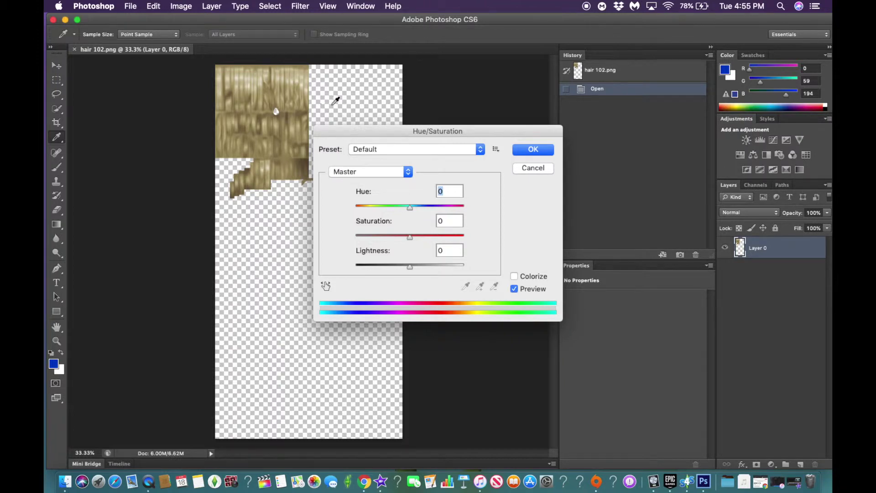
{"action": "left_click_drag", "start_coordinate": [410, 211], "coordinate": [485, 204]}
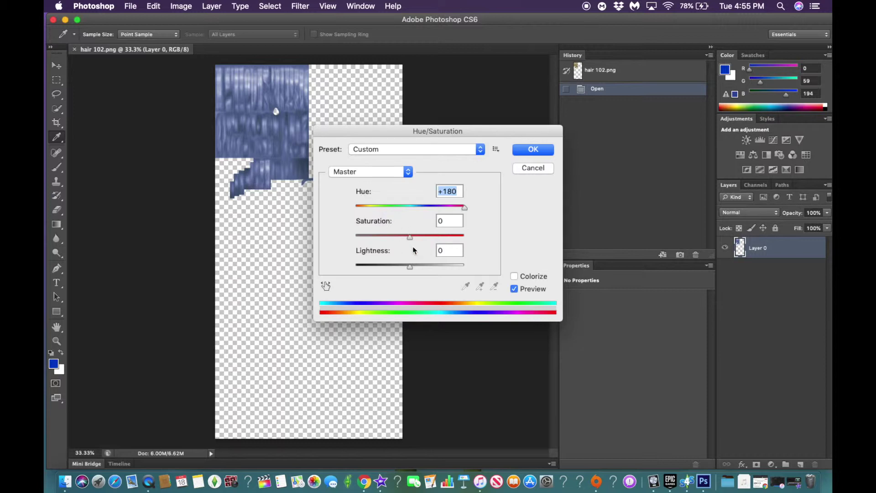
{"action": "left_click_drag", "start_coordinate": [410, 240], "coordinate": [411, 272]}
{"action": "left_click_drag", "start_coordinate": [465, 208], "coordinate": [381, 214]}
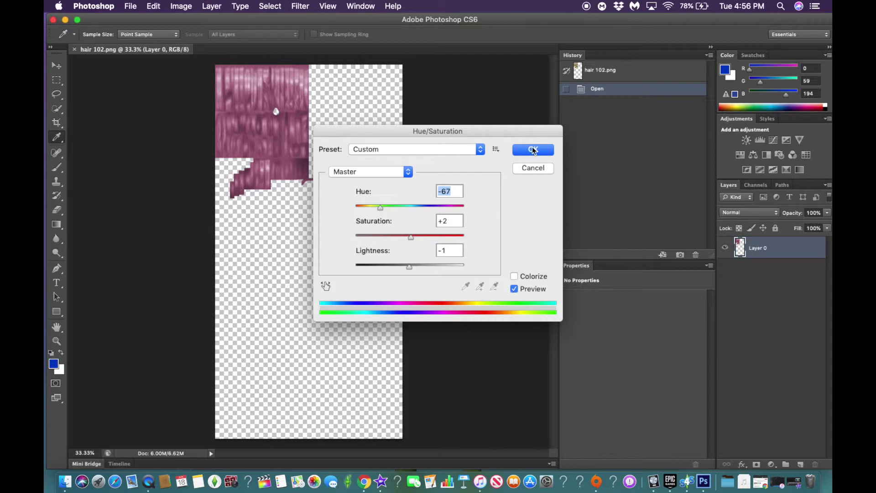
{"action": "left_click", "coordinate": [533, 150]}
{"action": "key", "text": "m"}
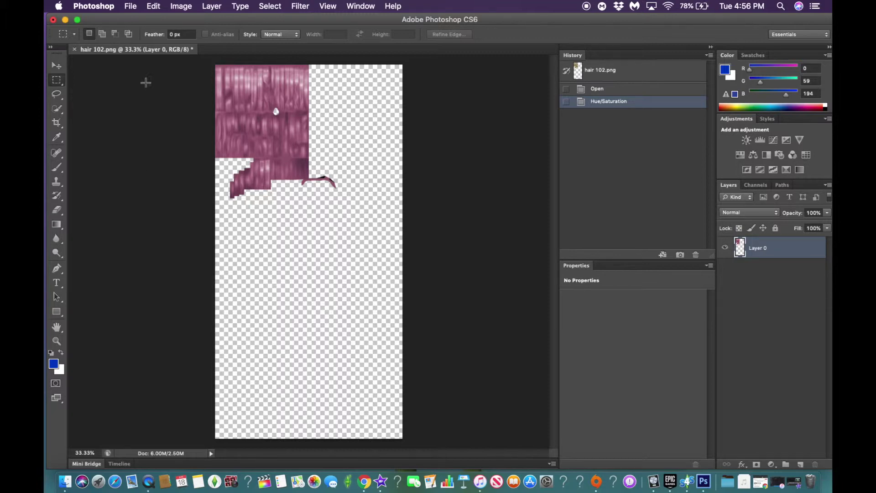
Save a DDS copy in the Mods folder using DXT5 compression with mipmaps enabled.
{"action": "left_click", "coordinate": [130, 5]}
{"action": "left_click", "coordinate": [133, 134]}
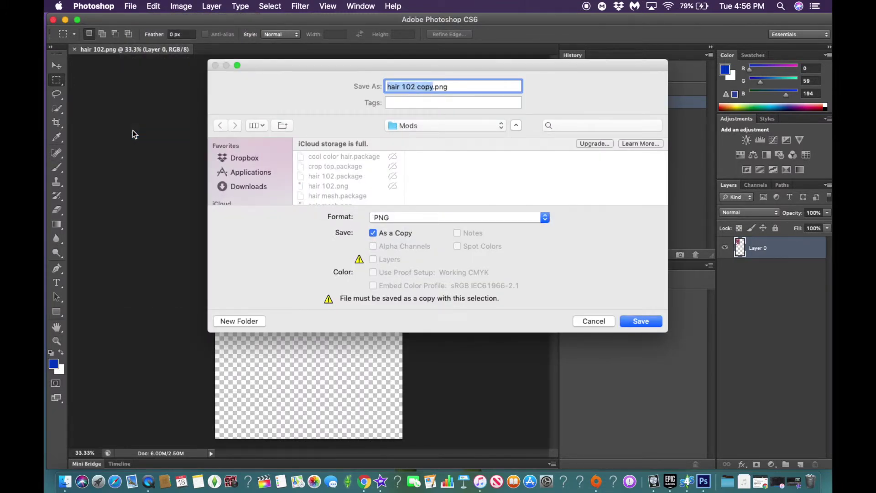
{"action": "left_click", "coordinate": [385, 220]}
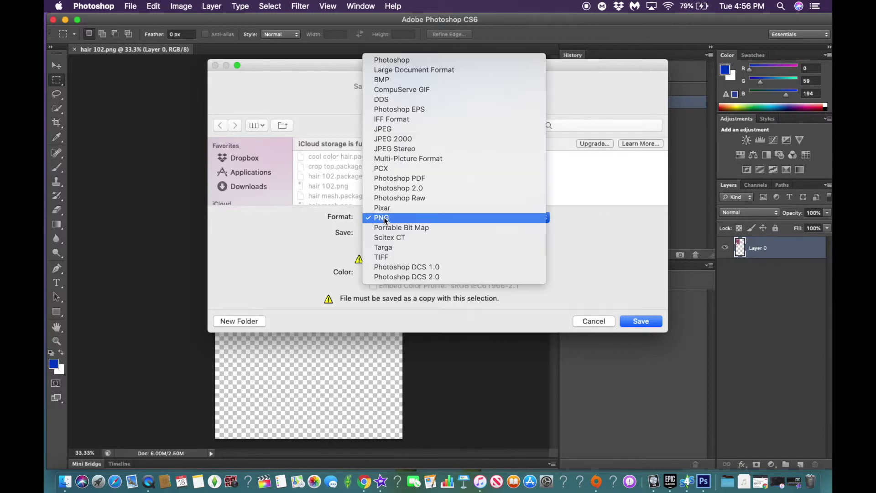
{"action": "left_click", "coordinate": [386, 102]}
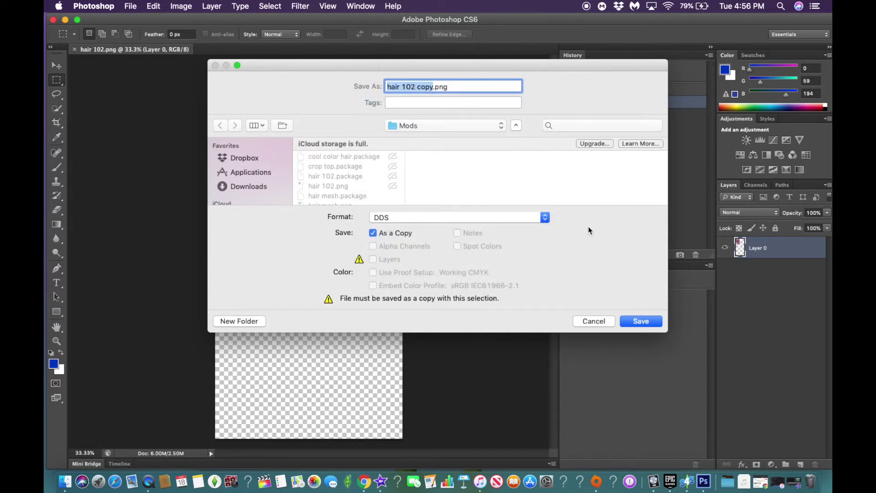
{"action": "left_click", "coordinate": [643, 322]}
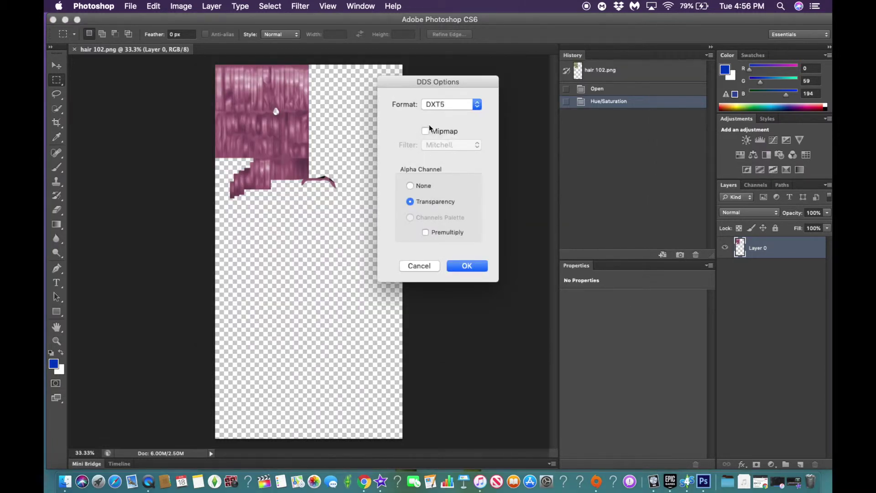
{"action": "left_click", "coordinate": [426, 132]}
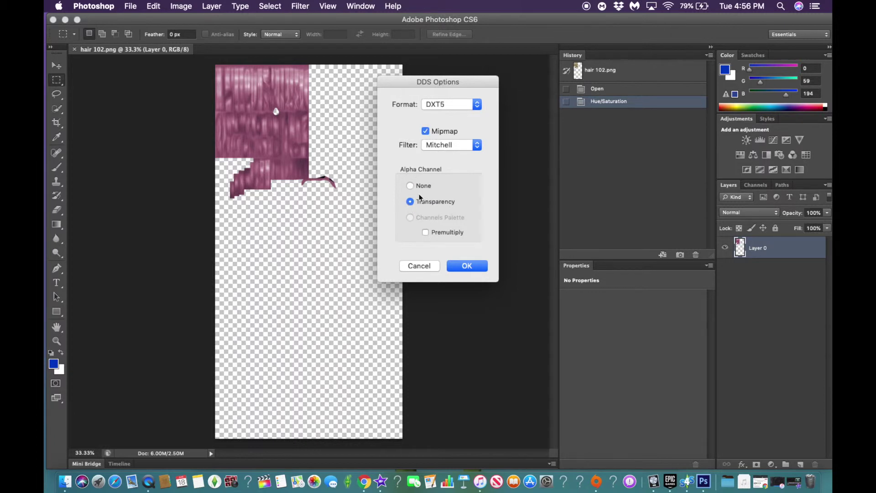
{"action": "left_click", "coordinate": [462, 267]}
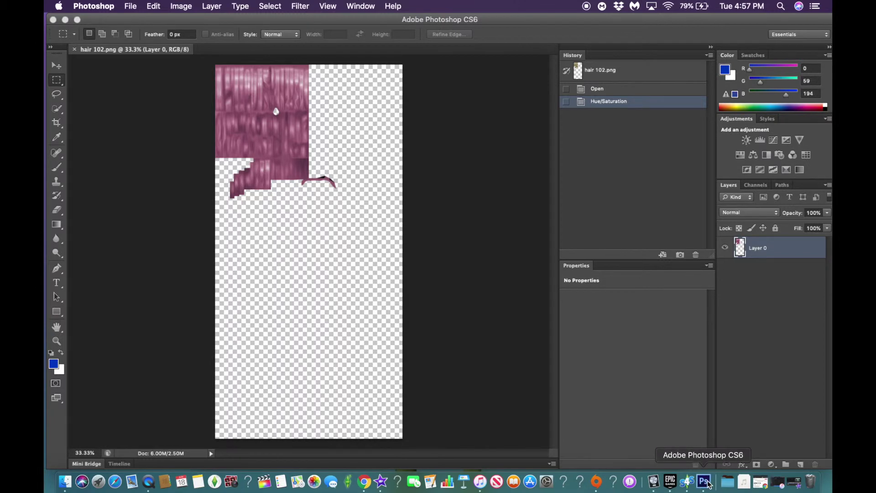
Import hair 102 copy.png from Mods as the hair's diffuse texture.
{"action": "left_click", "coordinate": [687, 487]}
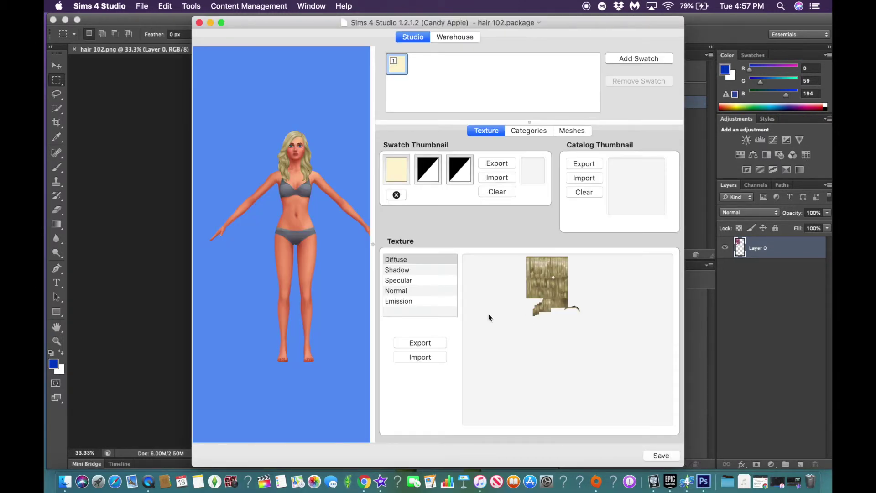
{"action": "left_click", "coordinate": [418, 357]}
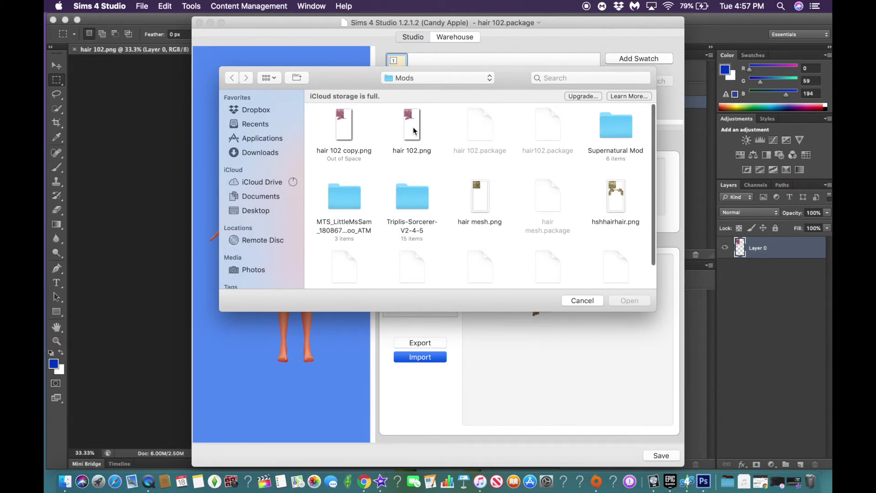
{"action": "left_click", "coordinate": [348, 142]}
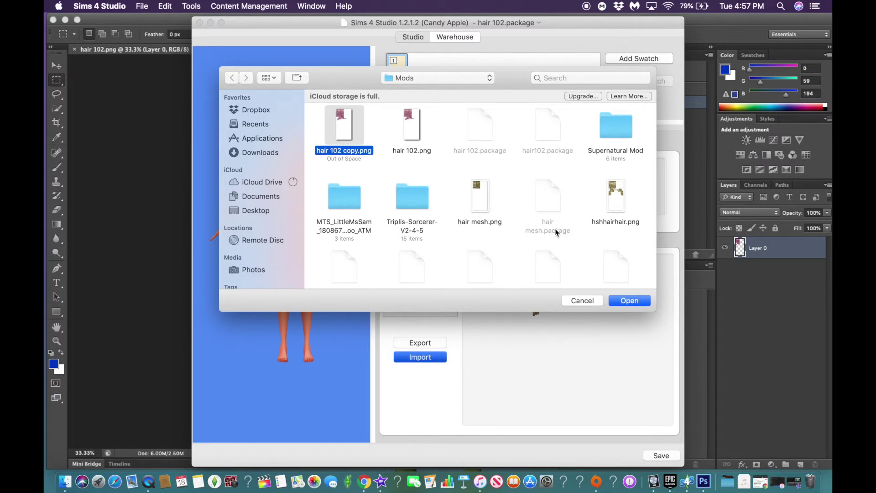
{"action": "left_click", "coordinate": [633, 302]}
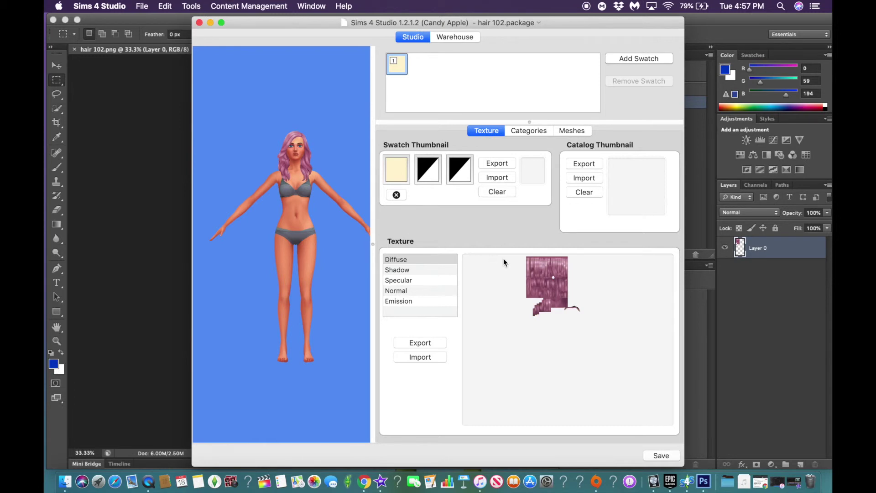
{"action": "scroll", "coordinate": [297, 195], "scroll_direction": "up", "scroll_amount": 2}
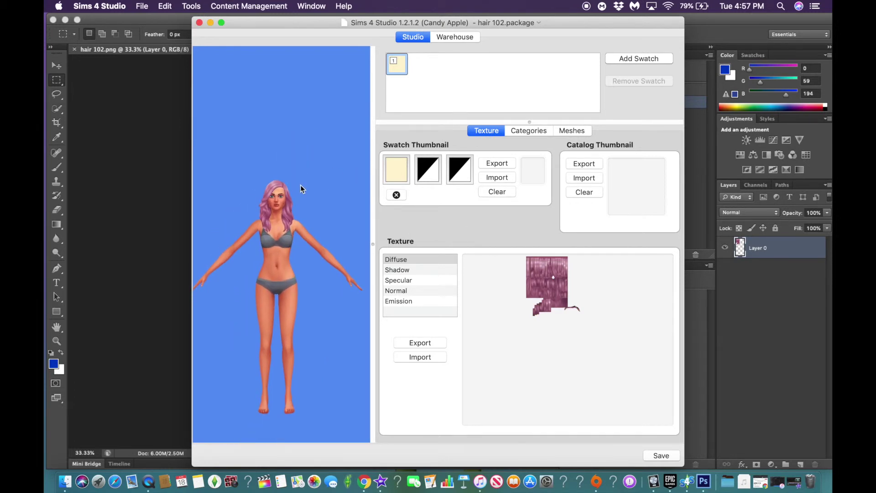
Rotate and zoom the preview and widen the window to enlarge the pink-haired model.
{"action": "left_click", "coordinate": [277, 222]}
{"action": "mouse_move", "coordinate": [278, 221]}
{"action": "left_mouse_down"}
{"action": "mouse_move", "coordinate": [293, 172]}
{"action": "mouse_move", "coordinate": [260, 201]}
{"action": "mouse_move", "coordinate": [267, 229]}
{"action": "left_mouse_up"}
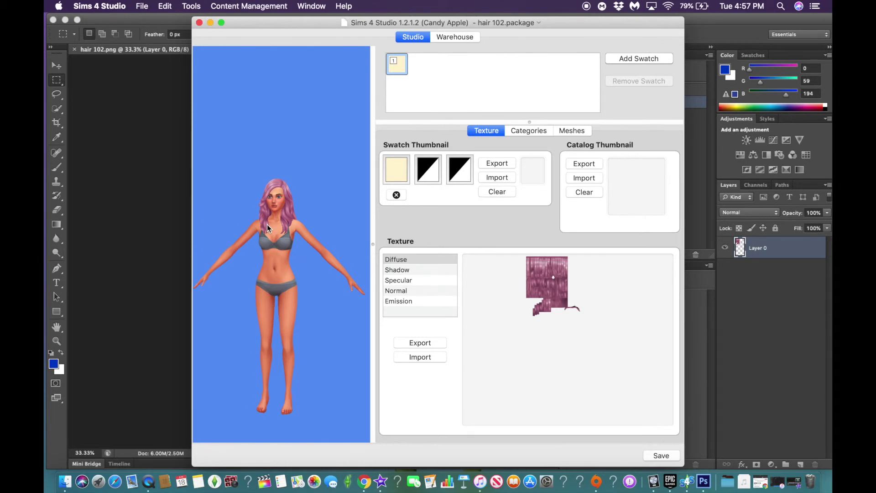
{"action": "scroll", "coordinate": [260, 231], "scroll_direction": "down", "scroll_amount": 3}
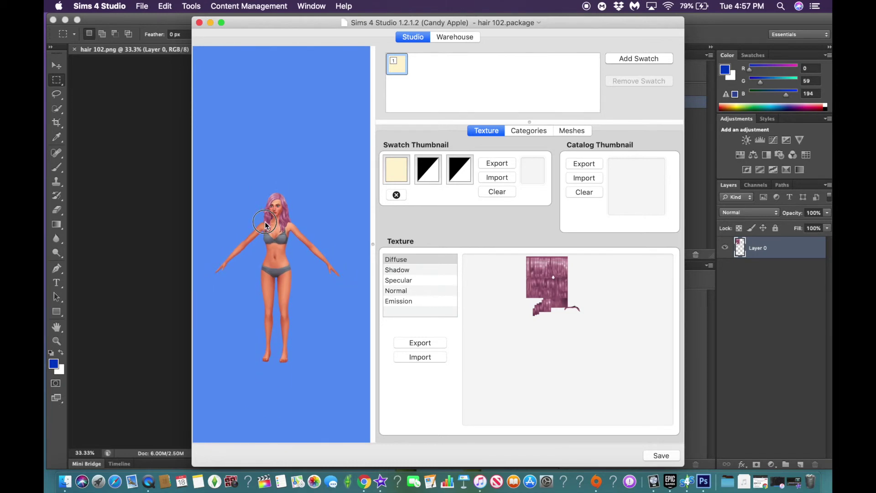
{"action": "scroll", "coordinate": [250, 237], "scroll_direction": "down", "scroll_amount": 2}
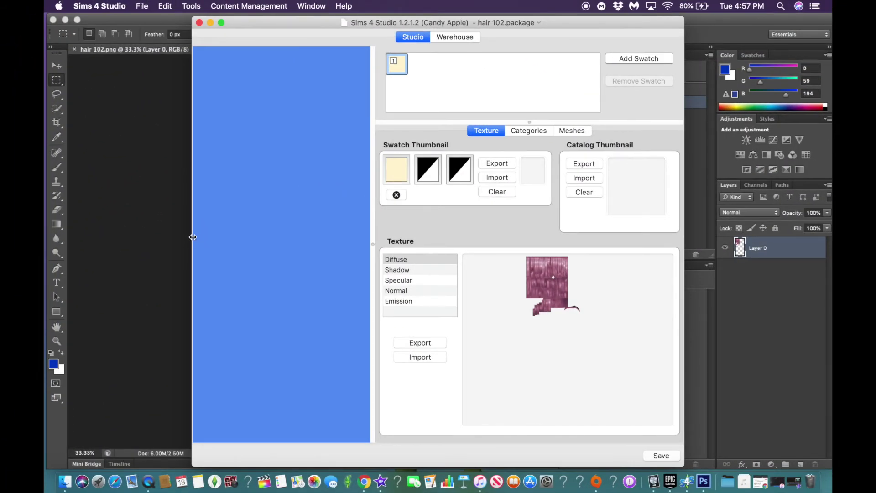
{"action": "left_click_drag", "start_coordinate": [193, 237], "coordinate": [58, 214]}
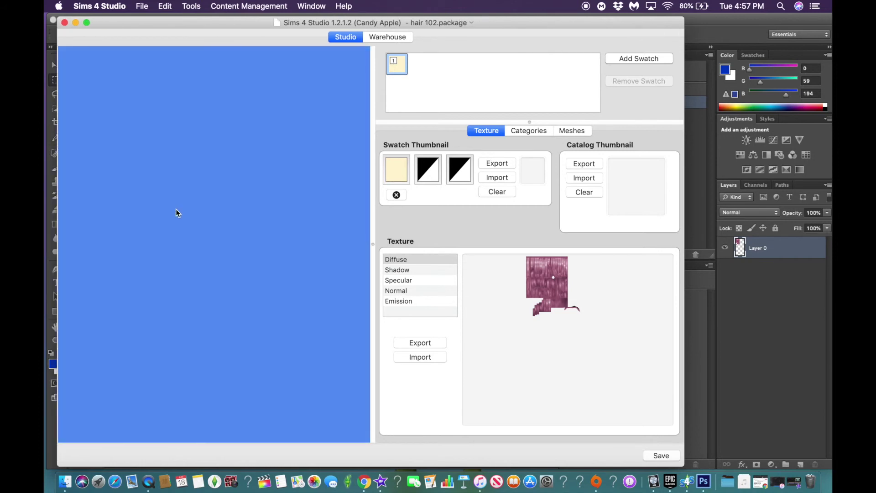
Reopen the diffuse texture import and select hair 102 copy.png in Mods.
{"action": "left_click", "coordinate": [265, 201]}
{"action": "left_click", "coordinate": [410, 357]}
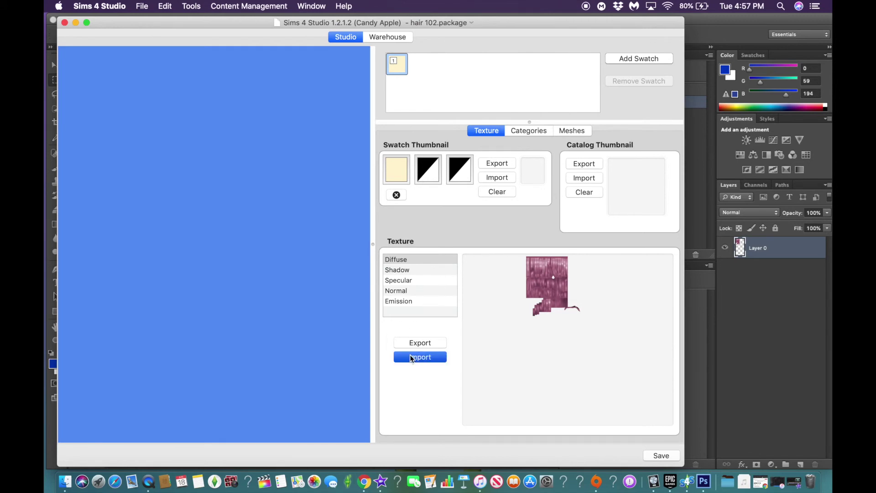
{"action": "left_click", "coordinate": [355, 140]}
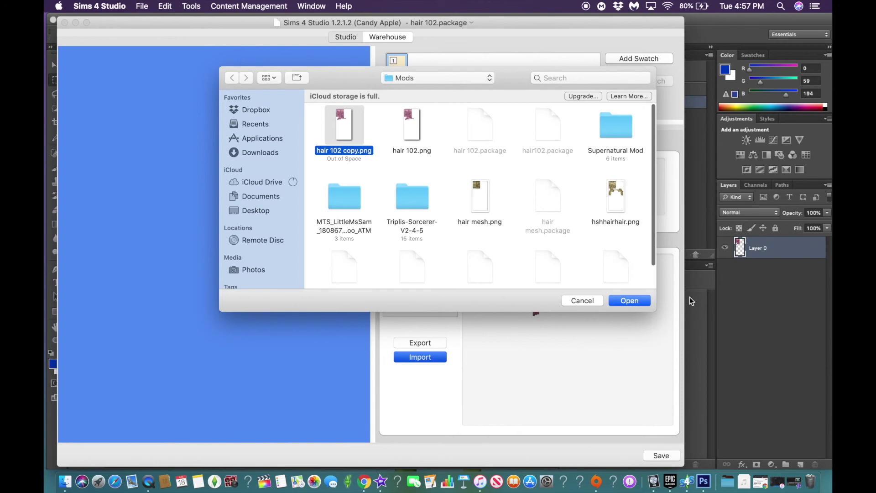